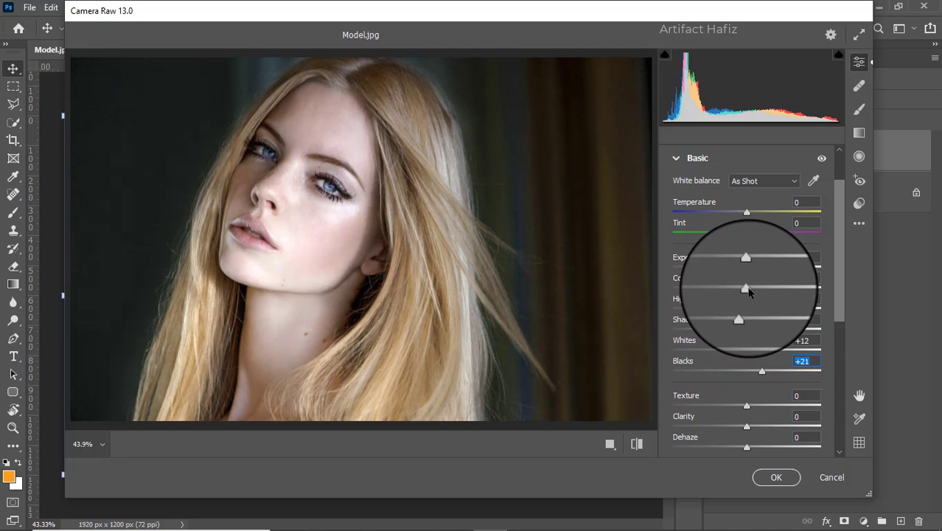
# - Set the Basic adjustments to Exposure -0.35, Contrast -10, Highlights -7, Whites +10 and Clarity +7, and lower Texture below zero
pyautogui.moveTo(747, 289); pyautogui.dragTo(735, 301)
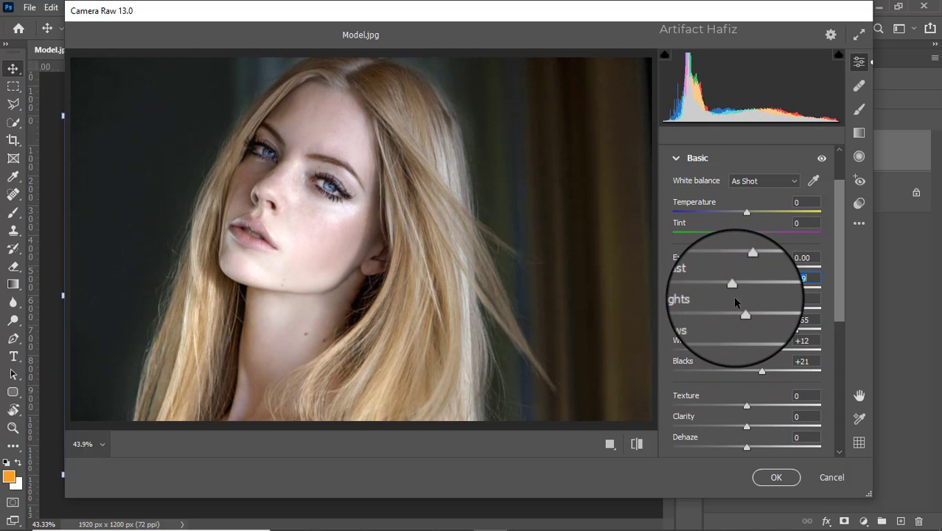
pyautogui.click(731, 289)
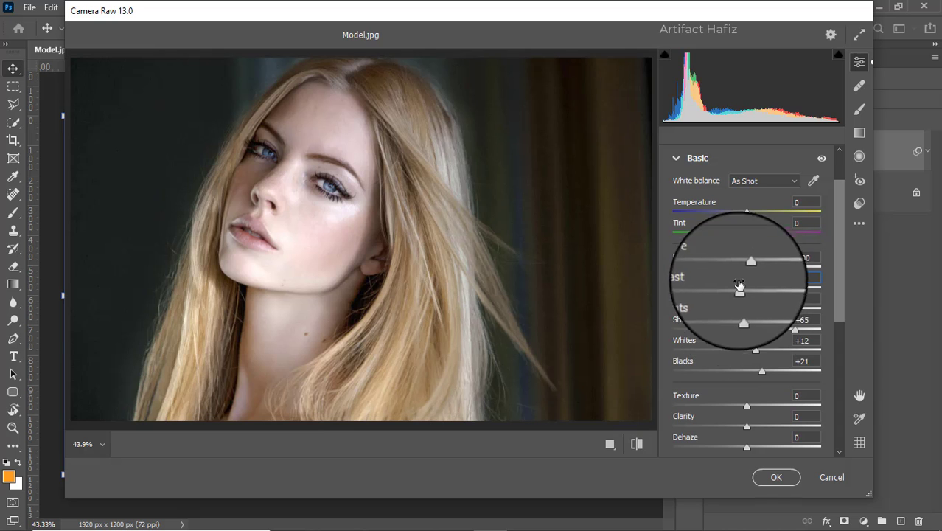
pyautogui.moveTo(744, 270); pyautogui.dragTo(743, 270)
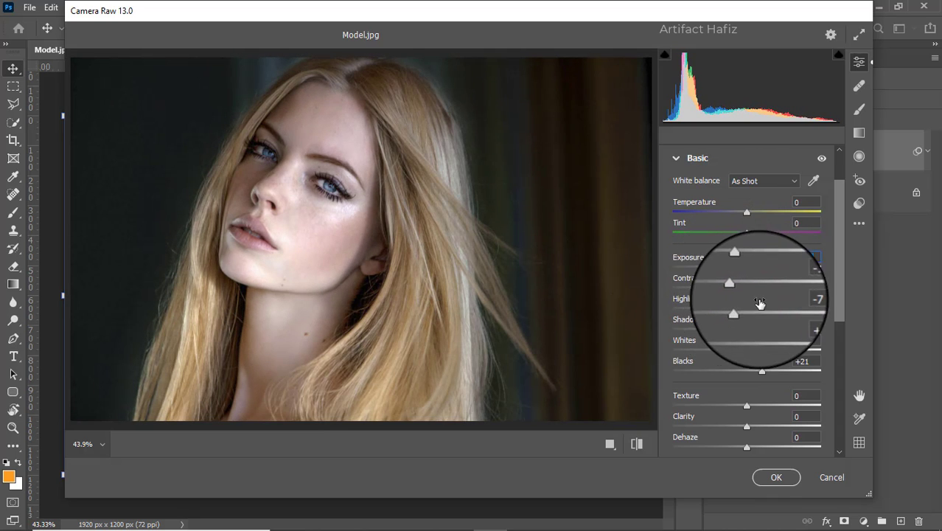
pyautogui.moveTo(742, 269); pyautogui.dragTo(741, 269)
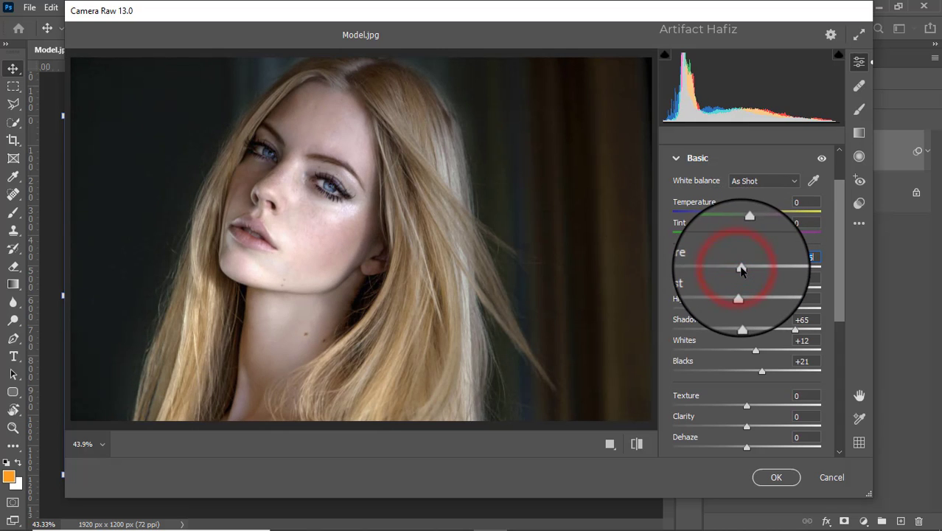
pyautogui.click(754, 351)
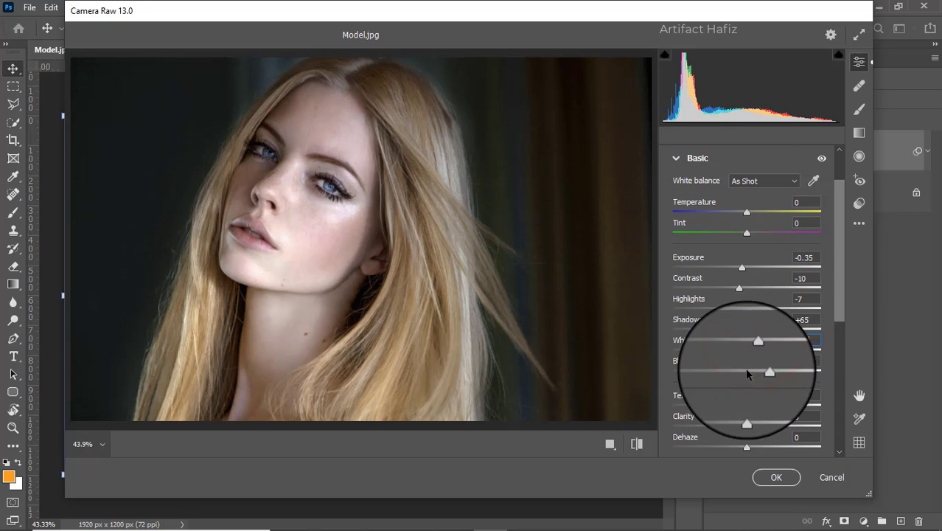
pyautogui.moveTo(747, 405); pyautogui.dragTo(734, 405)
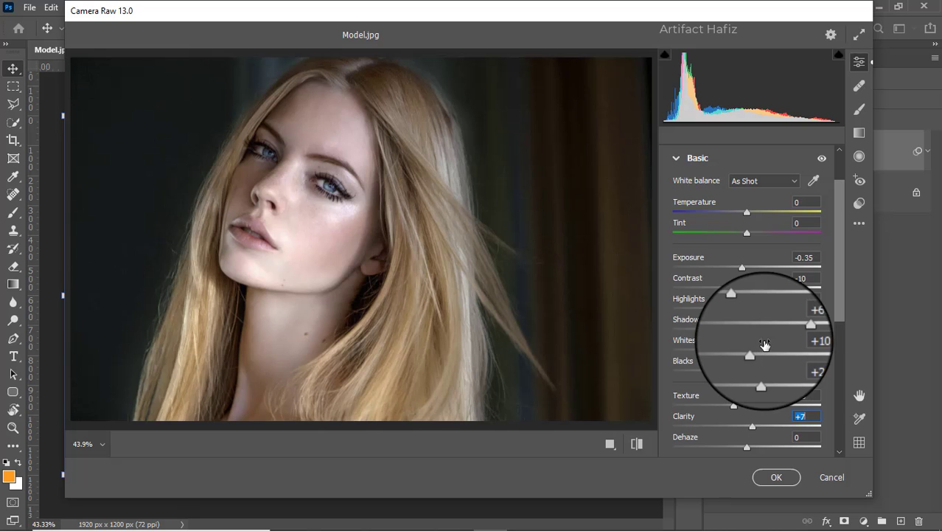
# - Anchor the point curve at its lower quarter point and pull the upper part down to Input 196, Output 185
pyautogui.scroll(-4, 764, 344)
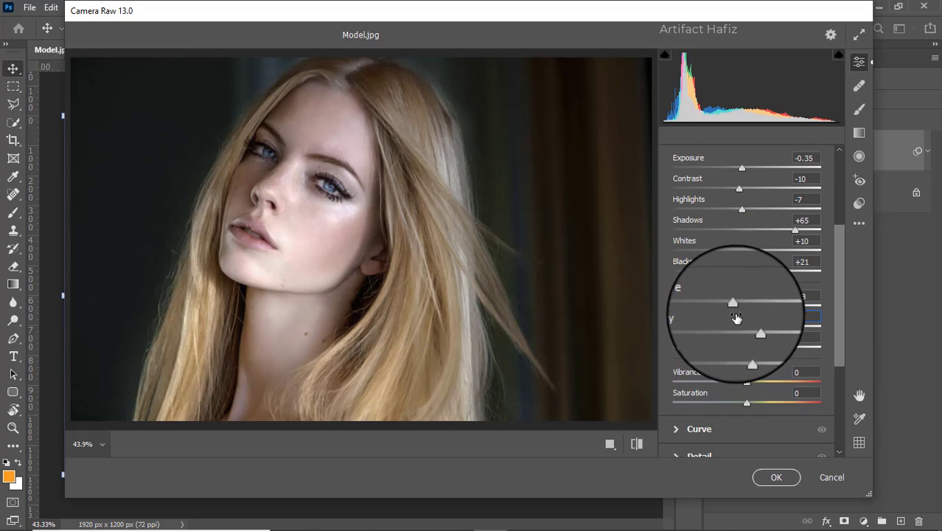
pyautogui.click(676, 428)
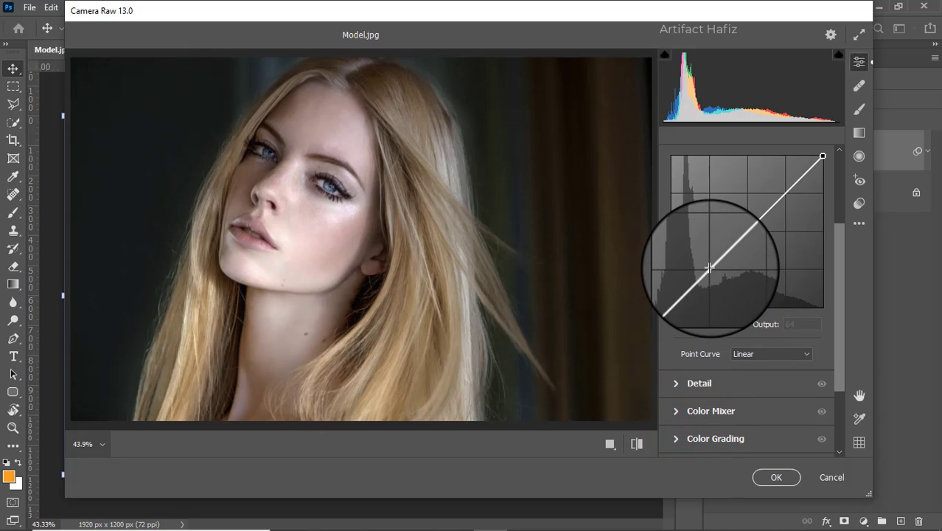
pyautogui.click(708, 267)
pyautogui.moveTo(785, 193); pyautogui.dragTo(786, 198)
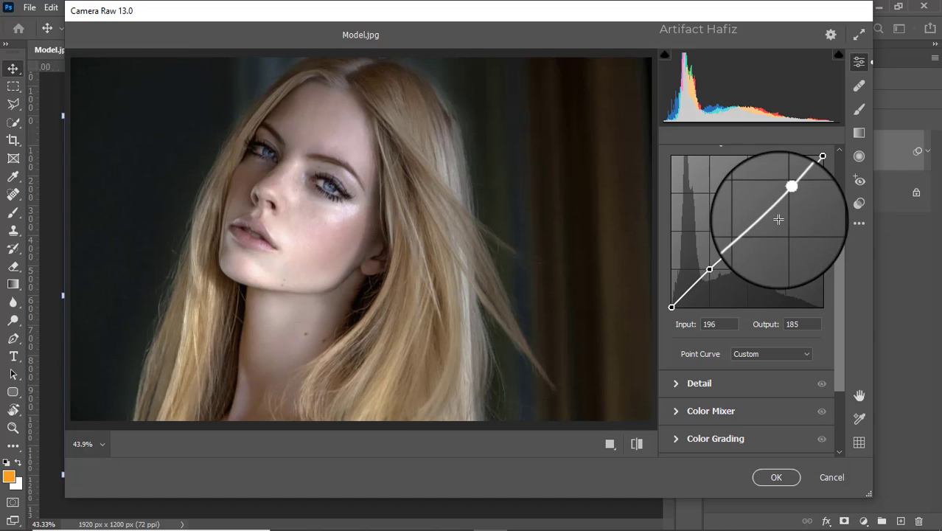
pyautogui.scroll(1, 773, 246)
# - In the Detail settings, set Sharpening to 12 and Noise Reduction to 29
pyautogui.scroll(-3, 769, 257)
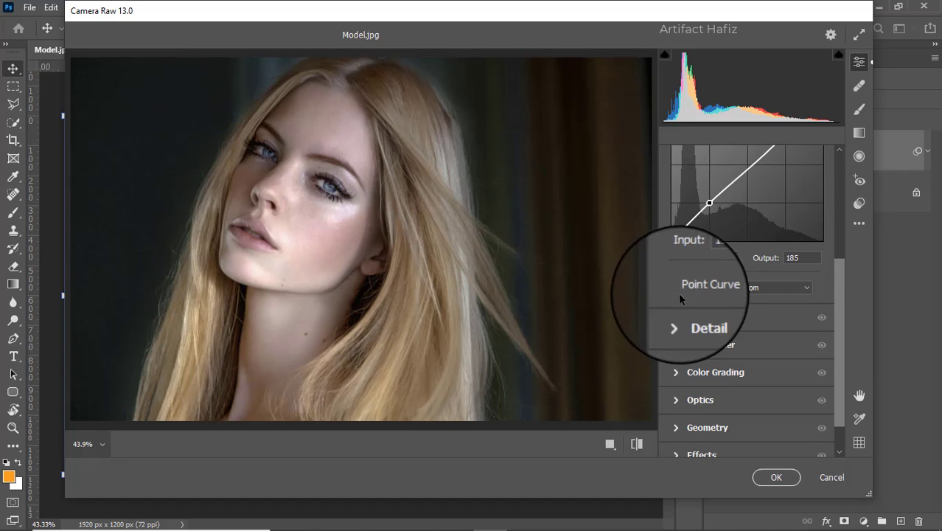
pyautogui.click(675, 316)
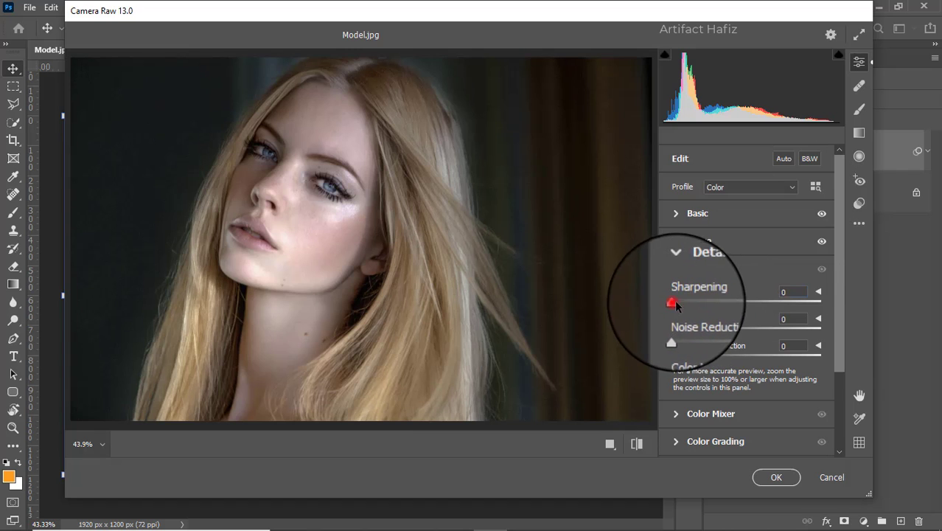
pyautogui.click(684, 302)
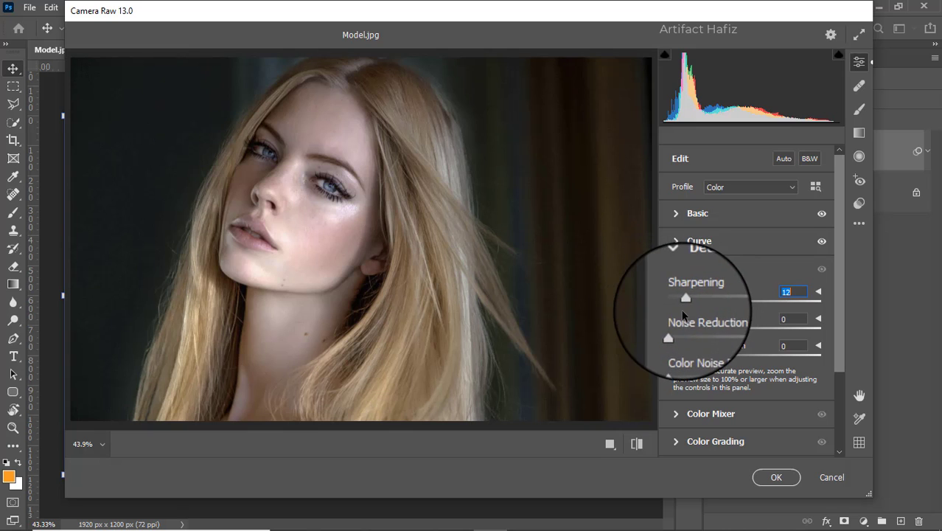
pyautogui.moveTo(669, 329); pyautogui.dragTo(718, 333)
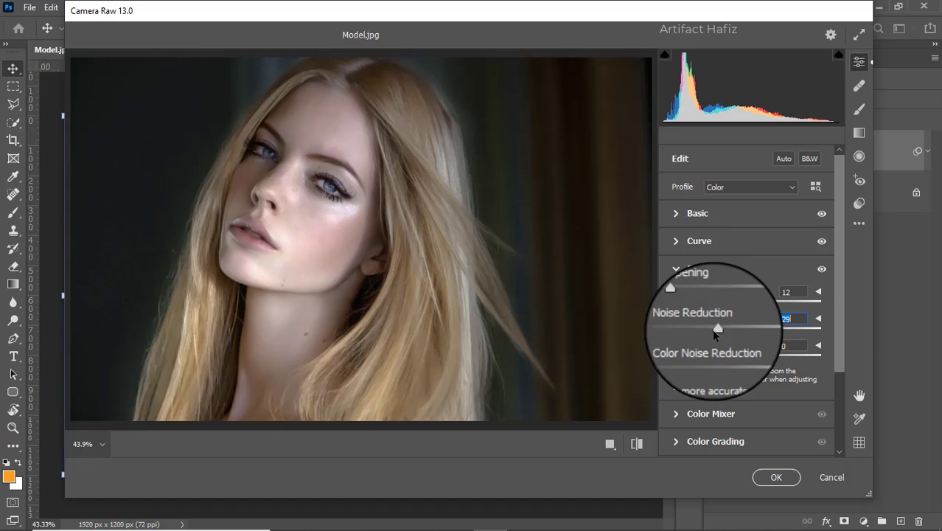
# - Raise the Color Mixer saturation of Reds to +11, Oranges to +10 and Yellows to +7
pyautogui.scroll(-3, 722, 317)
pyautogui.scroll(1, 713, 317)
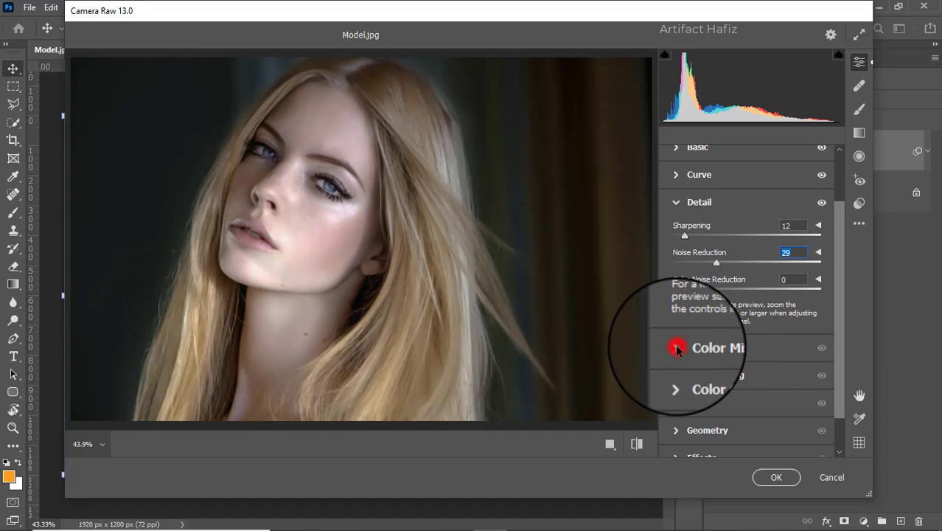
pyautogui.click(677, 348)
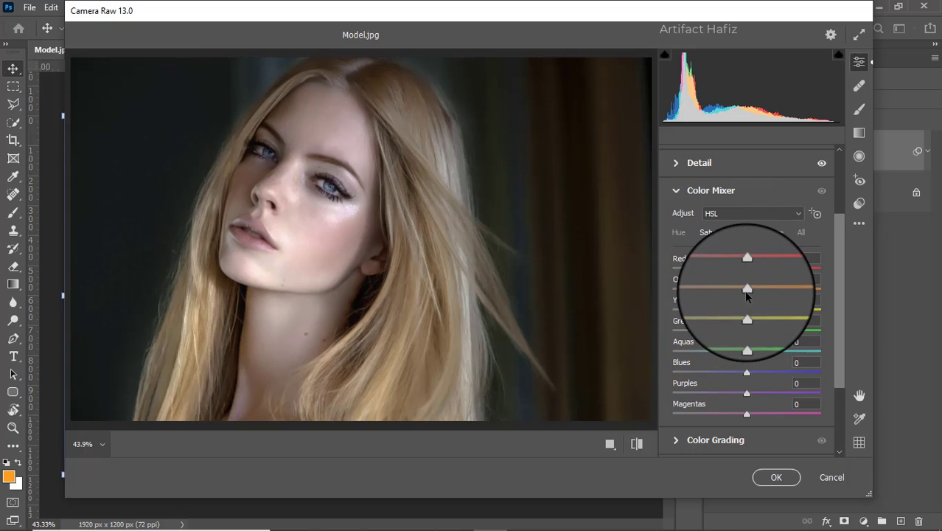
pyautogui.moveTo(746, 289); pyautogui.dragTo(747, 323)
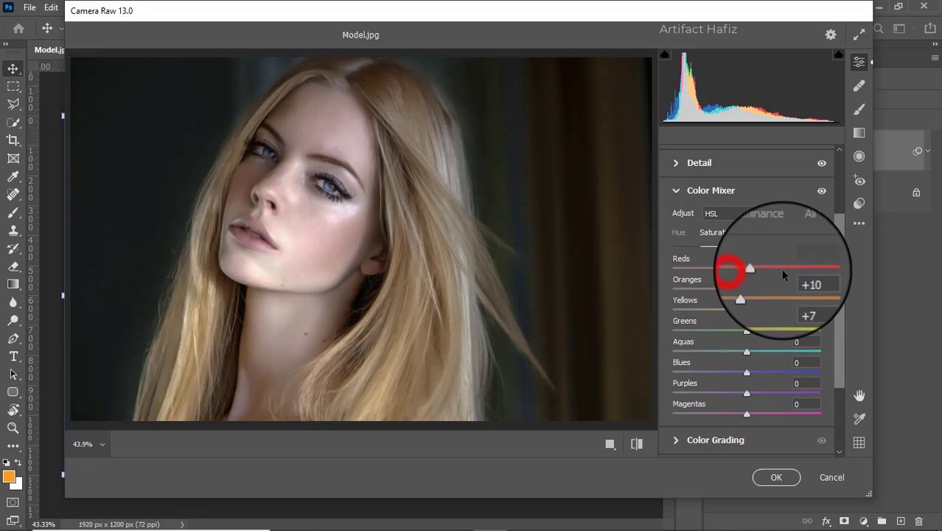
pyautogui.moveTo(779, 268); pyautogui.dragTo(753, 274)
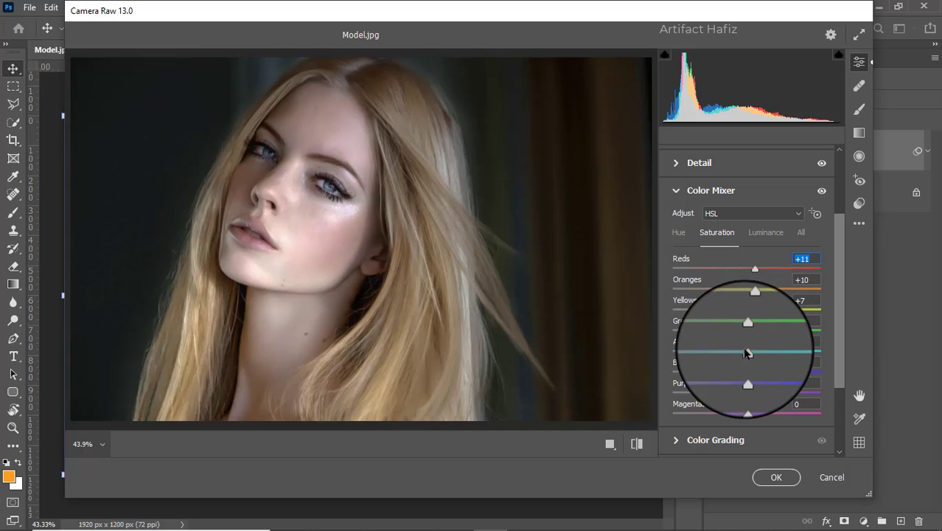
# - Lower the Color Mixer saturation of Greens and Aquas to -100 and Blues to -93
pyautogui.moveTo(739, 352); pyautogui.dragTo(707, 351)
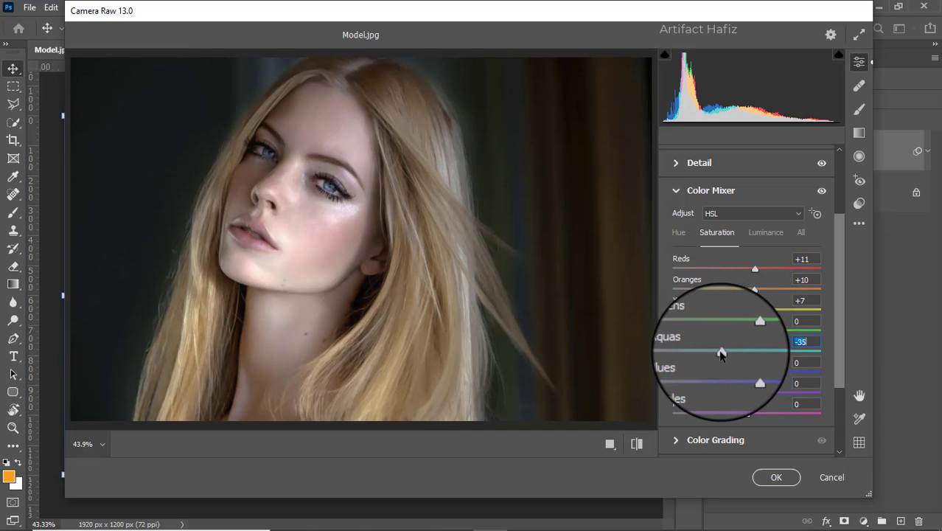
pyautogui.moveTo(748, 376); pyautogui.dragTo(678, 372)
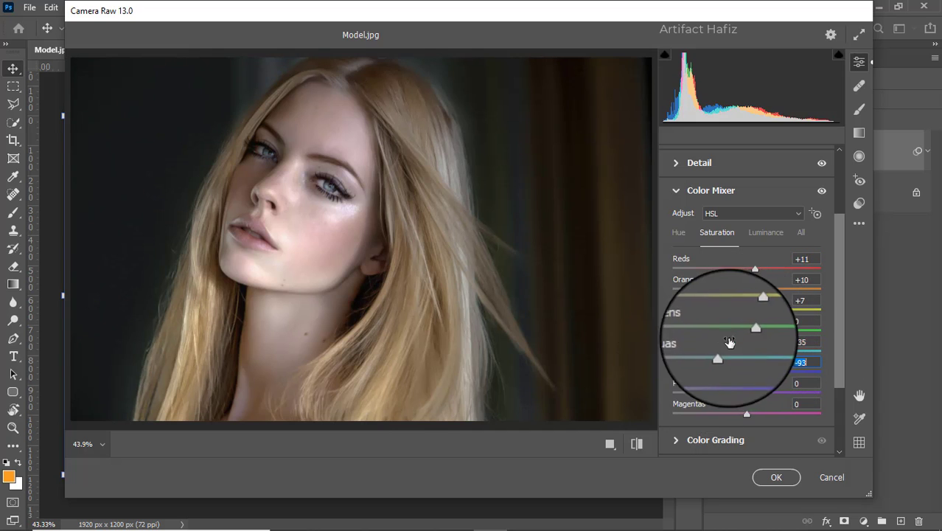
pyautogui.moveTo(746, 333); pyautogui.dragTo(663, 325)
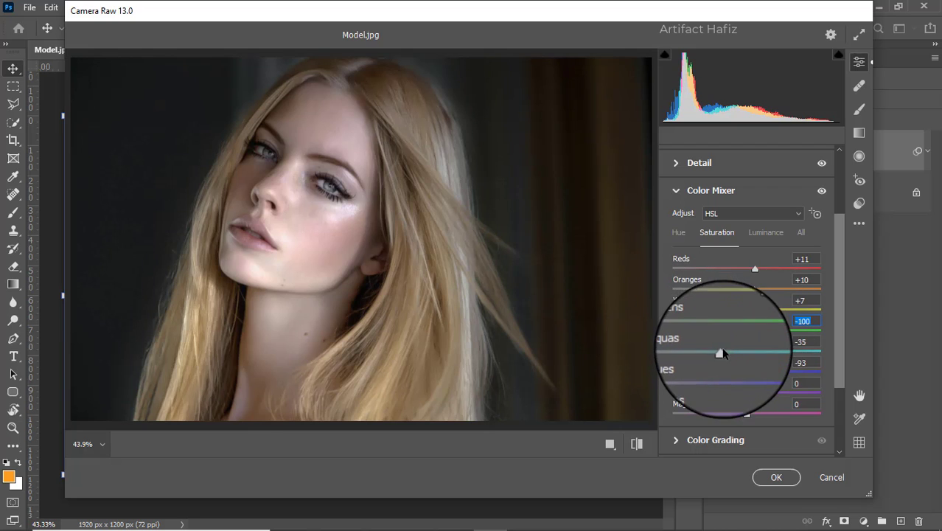
pyautogui.moveTo(722, 352); pyautogui.dragTo(617, 355)
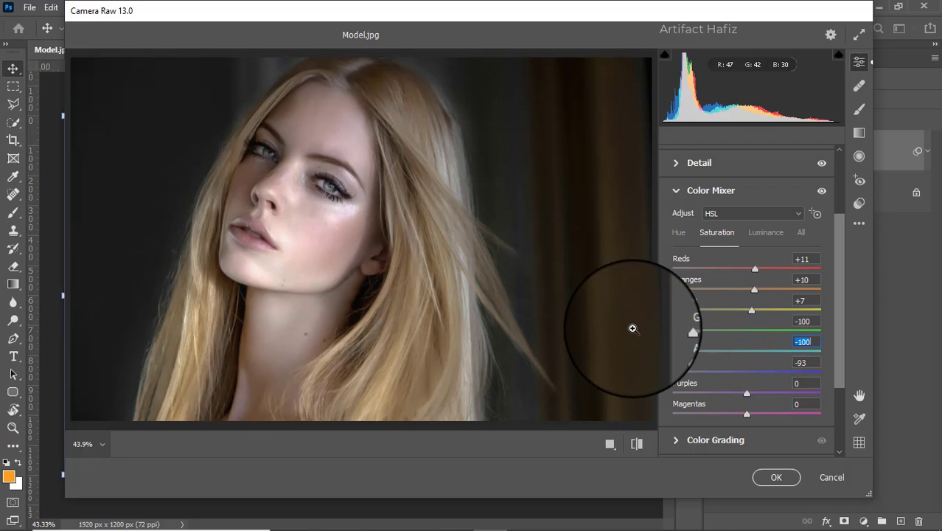
# - Set Color Mixer luminance to Reds -4, Oranges -6, Yellows -24, Greens -7 and Aquas -15, darken Blues, and set the Oranges hue to -4
pyautogui.click(768, 232)
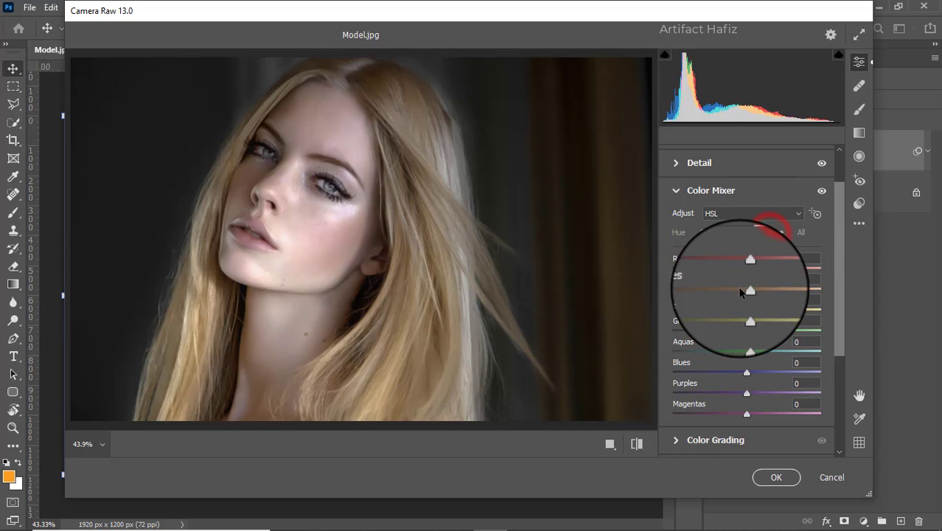
pyautogui.moveTo(748, 291)
pyautogui.mouseDown()
pyautogui.moveTo(725, 288)
pyautogui.moveTo(739, 293)
pyautogui.mouseUp()
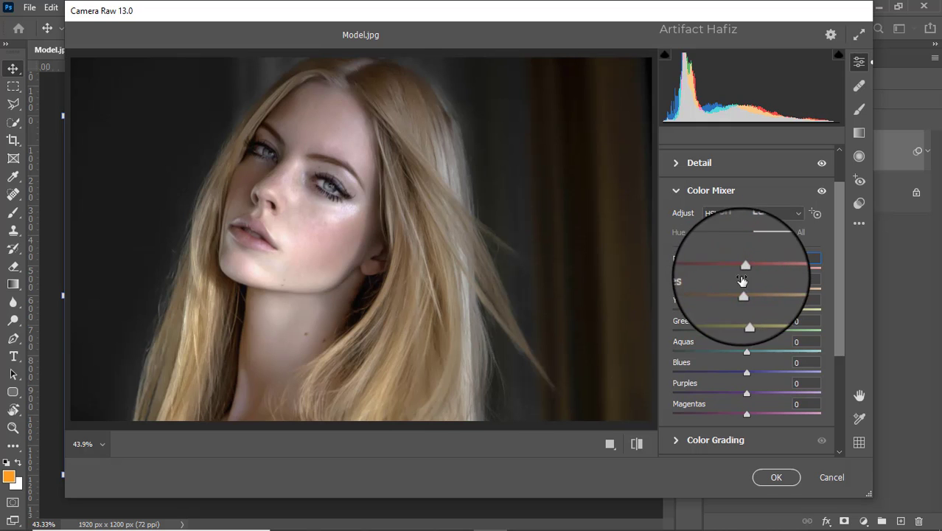
pyautogui.moveTo(748, 311); pyautogui.dragTo(733, 370)
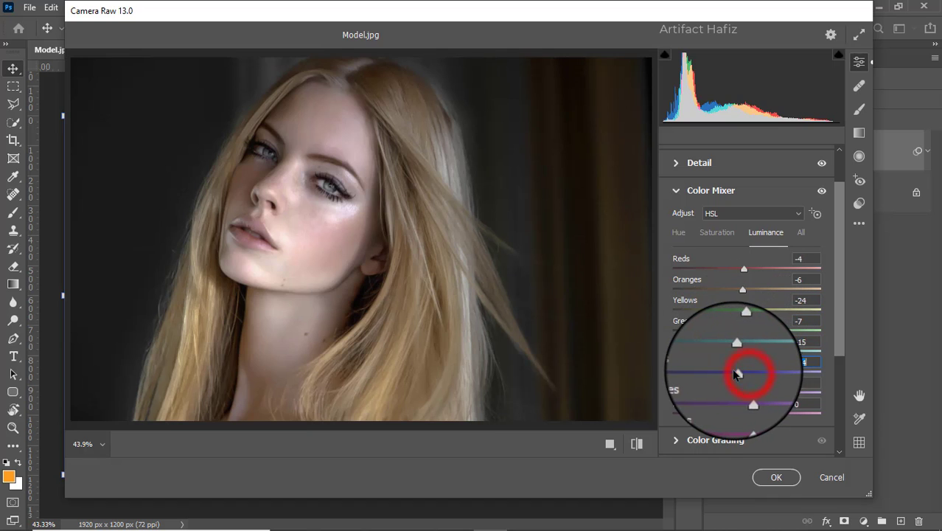
pyautogui.click(686, 234)
pyautogui.moveTo(749, 289); pyautogui.dragTo(745, 294)
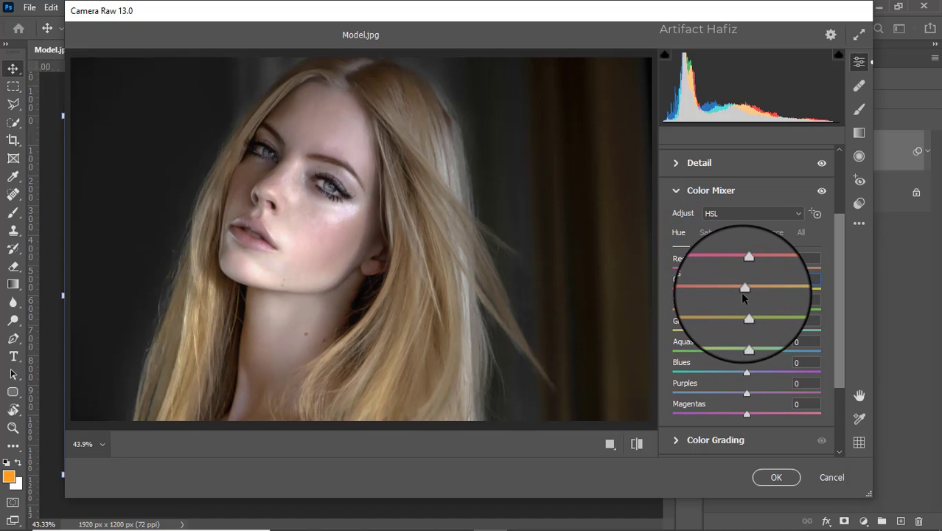
# - Color grade the midtones yellow at saturation 33, the shadows to hue 240, saturation 18, and the highlights to hue 27, saturation 28
pyautogui.scroll(-3, 760, 283)
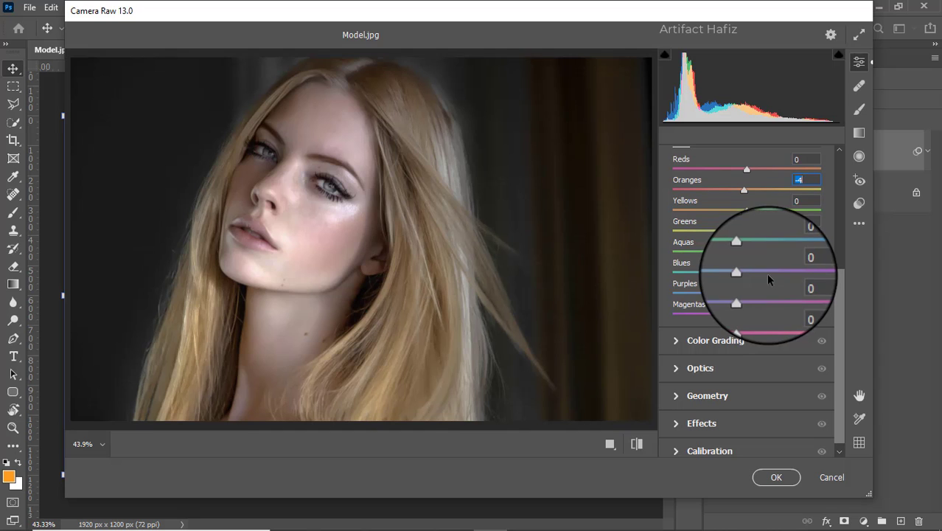
pyautogui.click(690, 334)
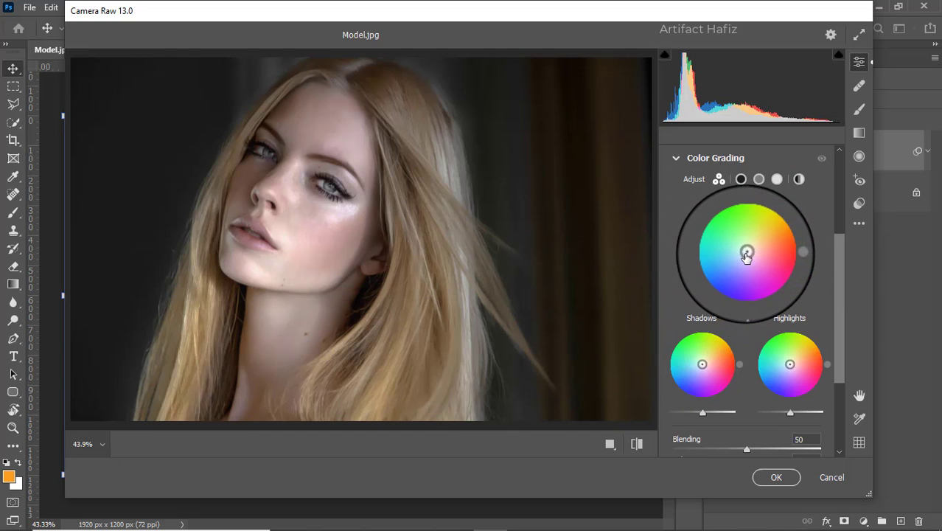
pyautogui.moveTo(746, 252); pyautogui.dragTo(751, 246)
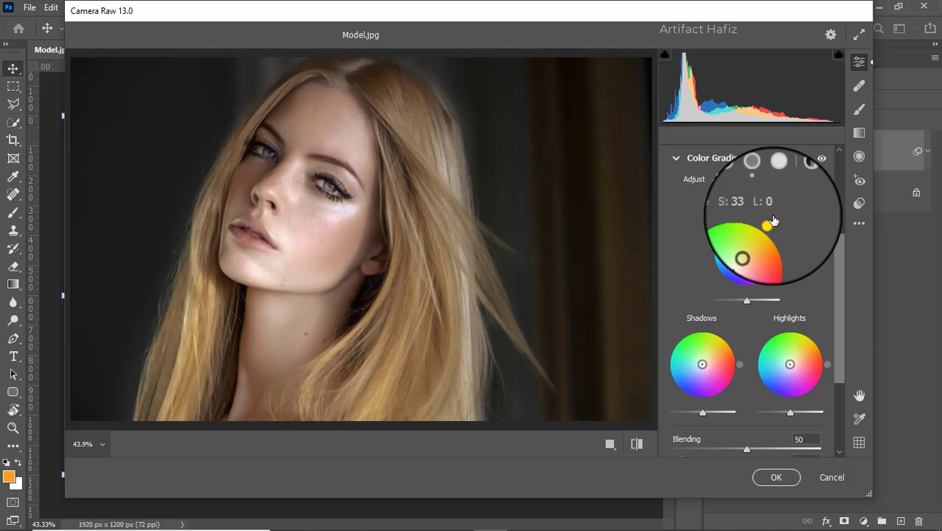
pyautogui.click(700, 363)
pyautogui.moveTo(700, 364); pyautogui.dragTo(697, 366)
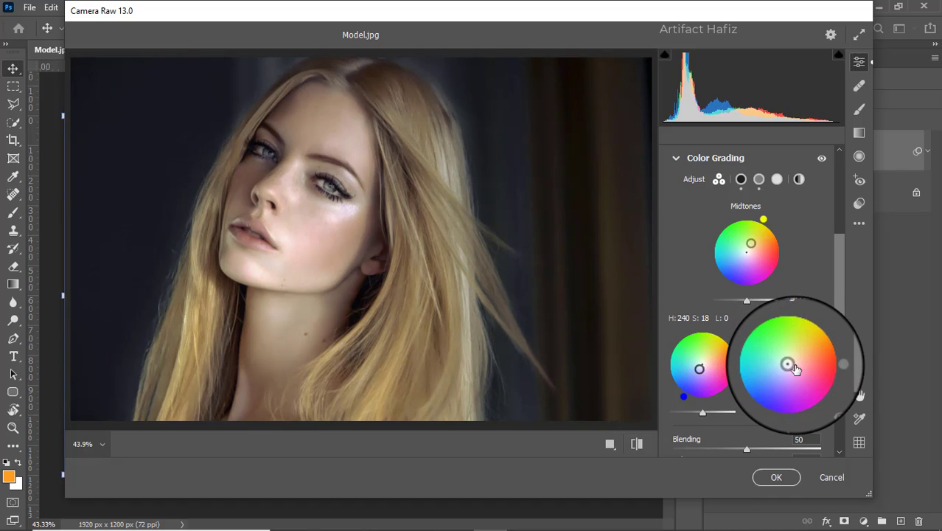
pyautogui.moveTo(790, 366)
pyautogui.mouseDown()
pyautogui.moveTo(798, 354)
pyautogui.moveTo(827, 354)
pyautogui.moveTo(802, 324)
pyautogui.moveTo(814, 333)
pyautogui.moveTo(818, 369)
pyautogui.moveTo(799, 362)
pyautogui.moveTo(799, 334)
pyautogui.moveTo(826, 377)
pyautogui.moveTo(768, 374)
pyautogui.moveTo(808, 345)
pyautogui.moveTo(827, 352)
pyautogui.mouseUp()
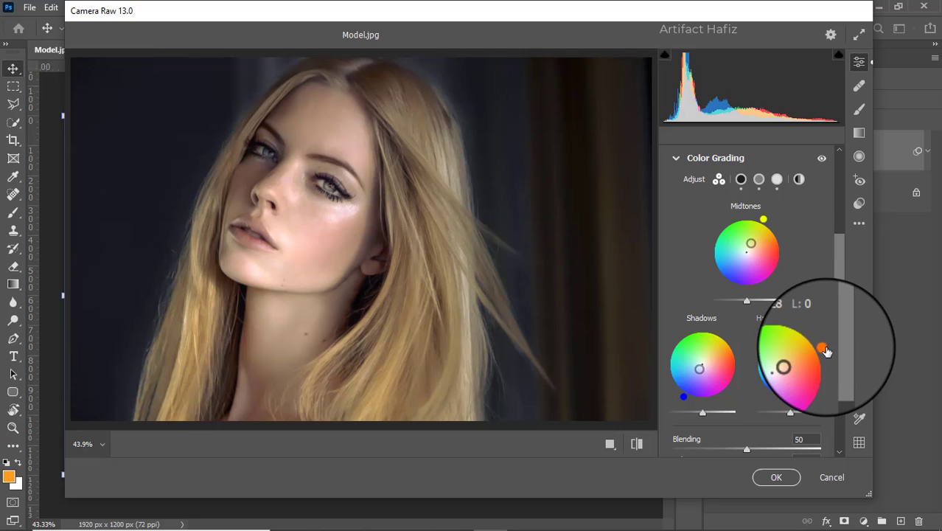
# - Set the Color Grading luminance to -39 for the highlights and 52 for the shadows
pyautogui.scroll(-3, 823, 352)
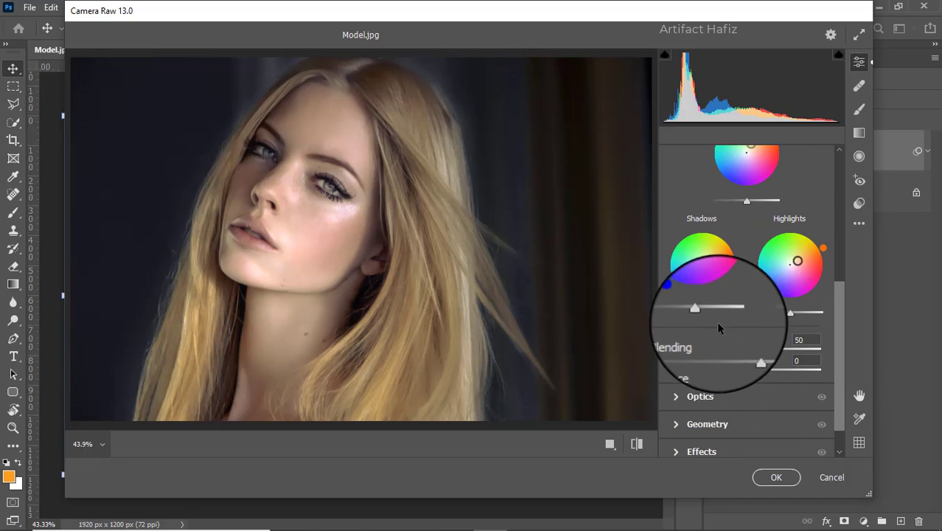
pyautogui.moveTo(798, 314); pyautogui.dragTo(779, 326)
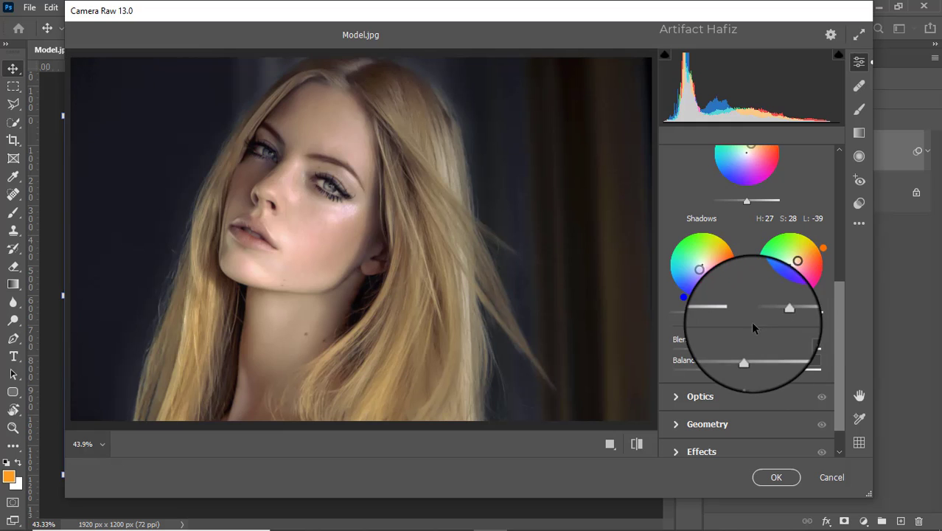
pyautogui.moveTo(703, 314)
pyautogui.mouseDown()
pyautogui.moveTo(725, 313)
pyautogui.moveTo(717, 319)
pyautogui.mouseUp()
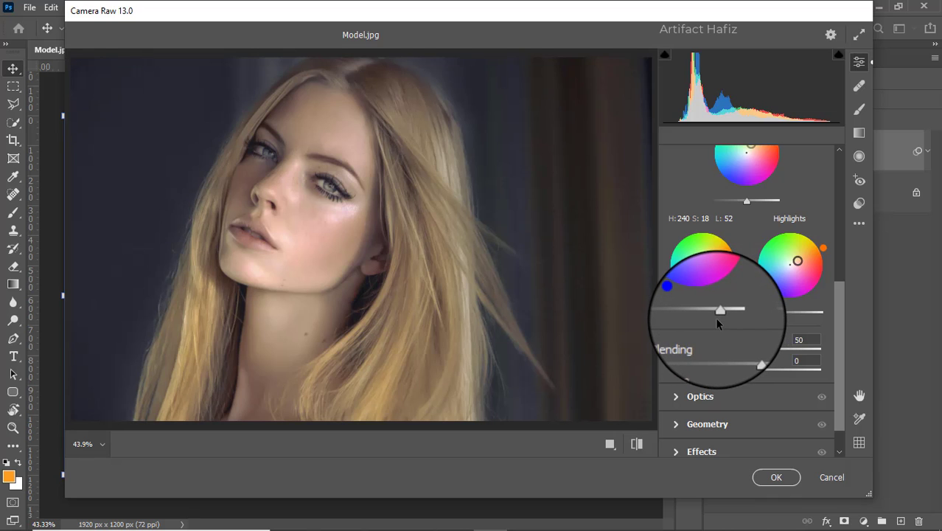
# - In the Effects settings, set the Vignetting to -21 and its Feather to 100
pyautogui.scroll(-2, 698, 375)
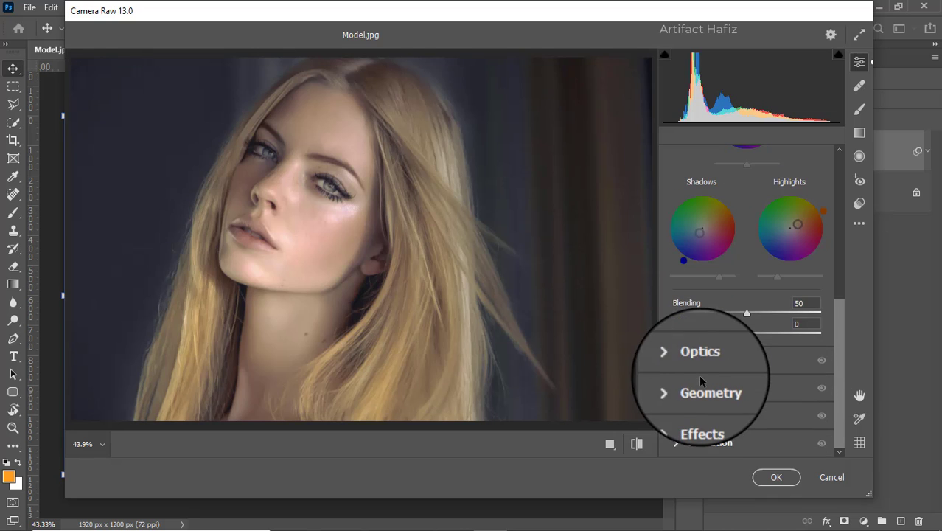
pyautogui.click(676, 414)
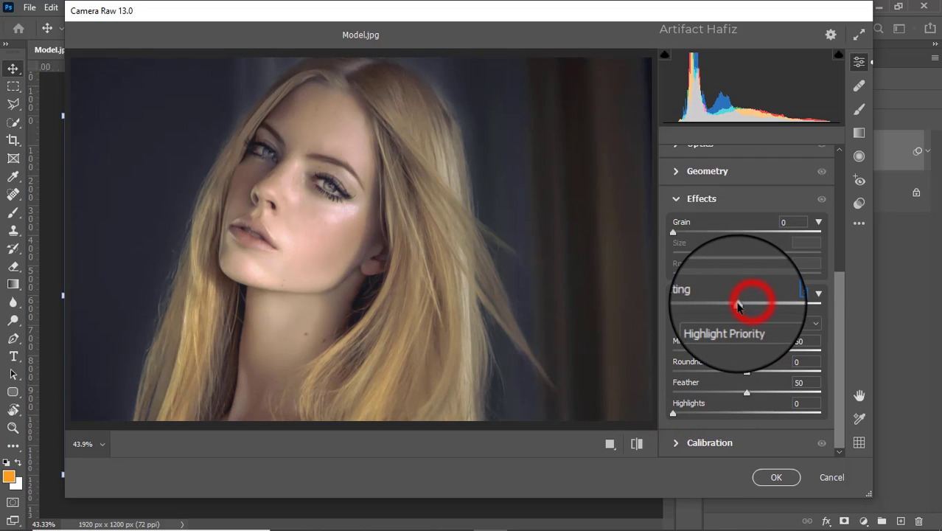
pyautogui.moveTo(739, 303); pyautogui.dragTo(729, 308)
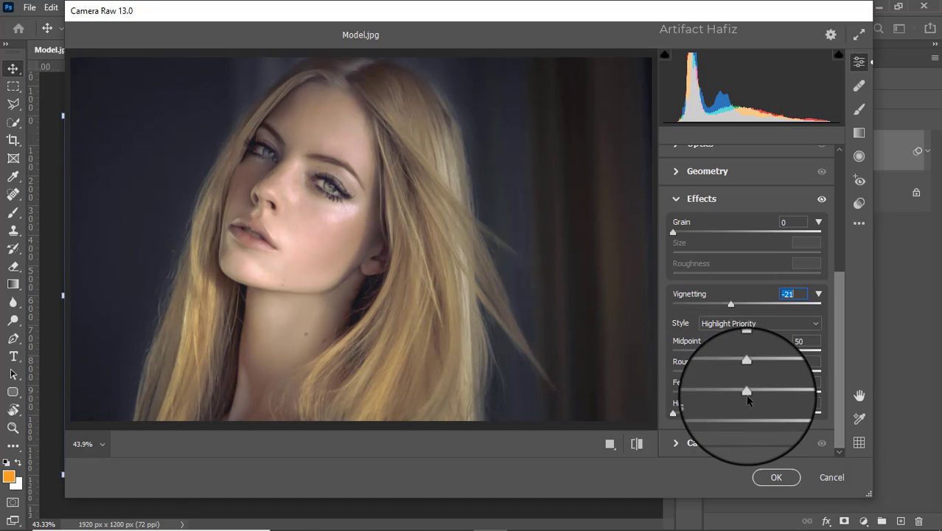
pyautogui.moveTo(748, 398); pyautogui.dragTo(833, 387)
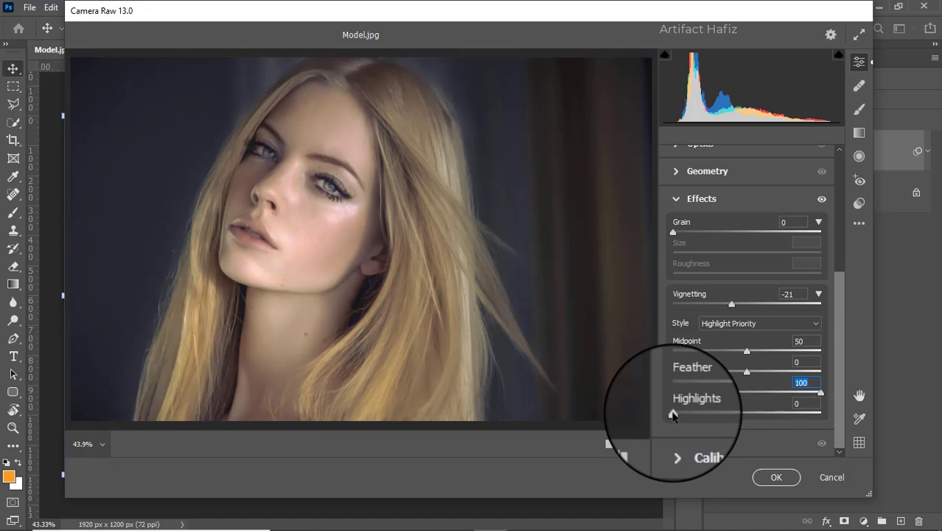
# - In the Calibration settings, set the Red Primary and Green Primary saturation to +5 and slightly raise the Blue Primary saturation
pyautogui.click(677, 443)
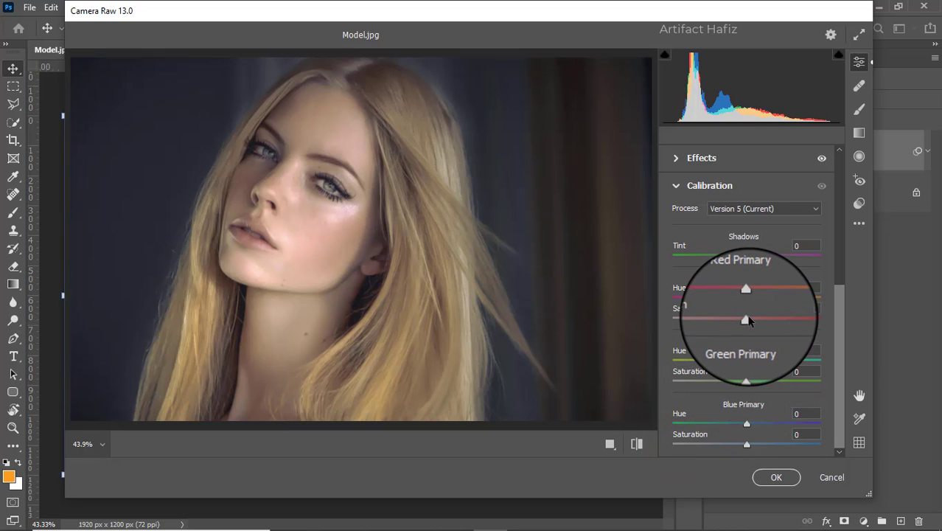
pyautogui.moveTo(749, 318); pyautogui.dragTo(753, 318)
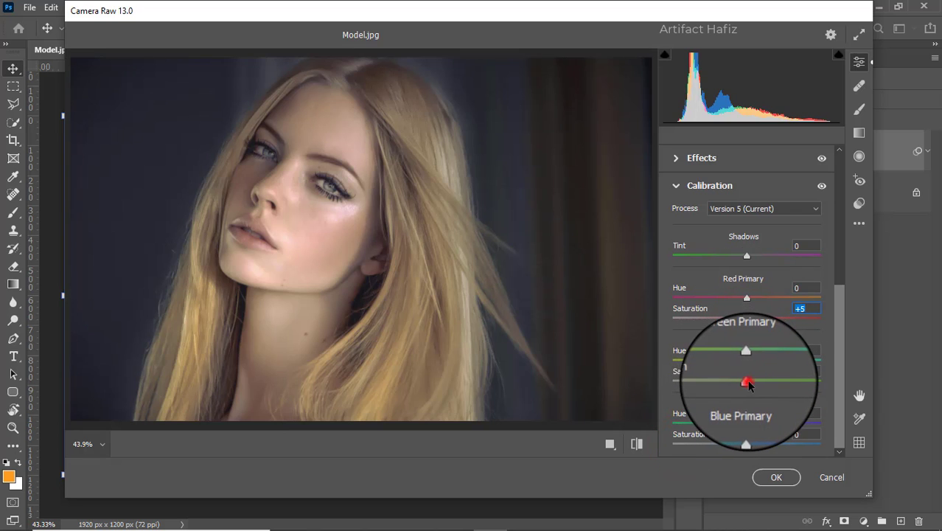
pyautogui.moveTo(749, 381); pyautogui.dragTo(752, 381)
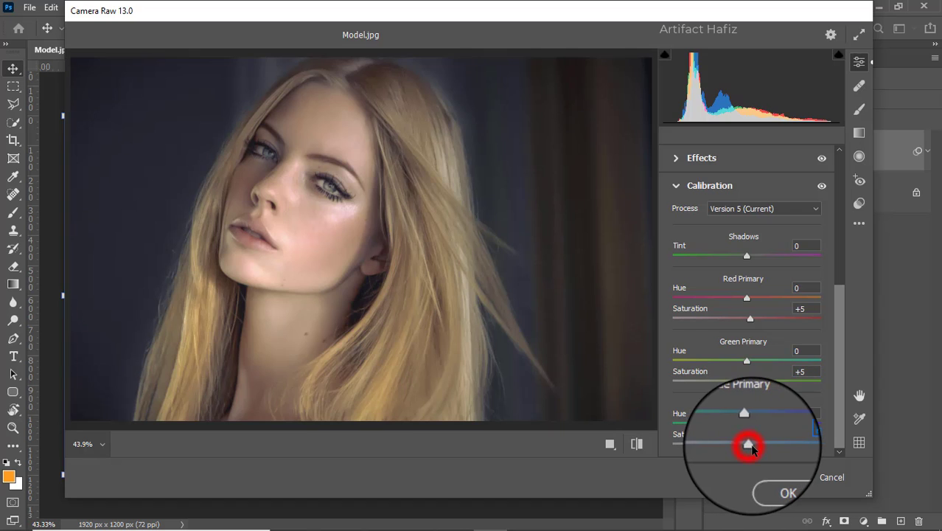
# - Slightly raise the Contrast in the Basic settings and apply the Camera Raw filter to the Background copy layer
pyautogui.scroll(5, 760, 400)
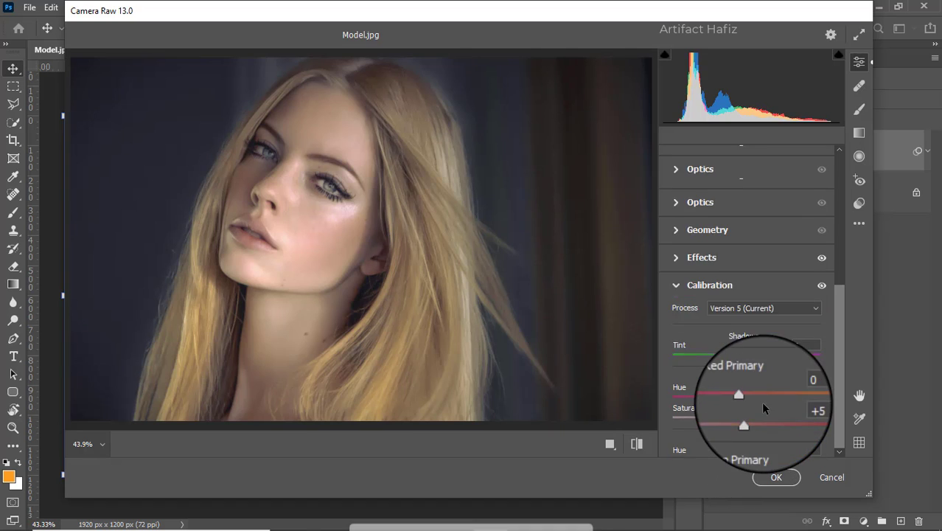
pyautogui.click(674, 213)
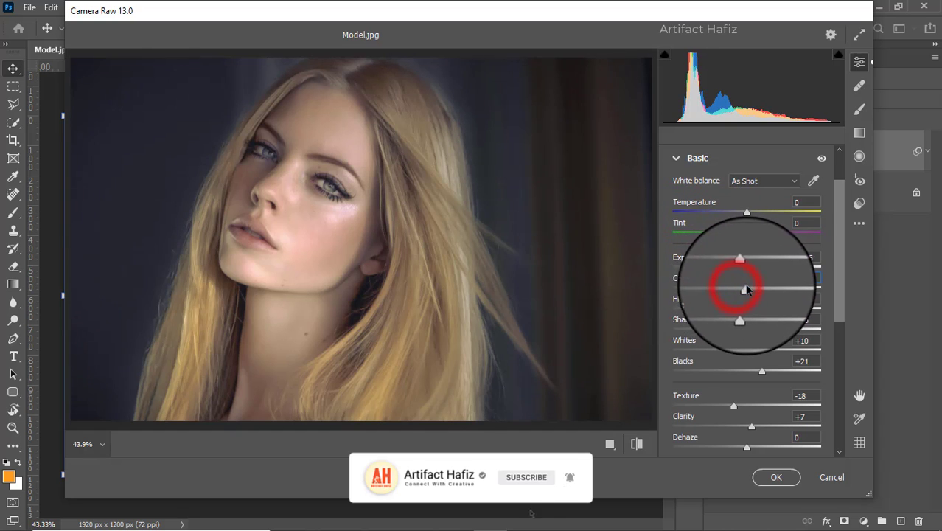
pyautogui.moveTo(746, 286); pyautogui.dragTo(757, 286)
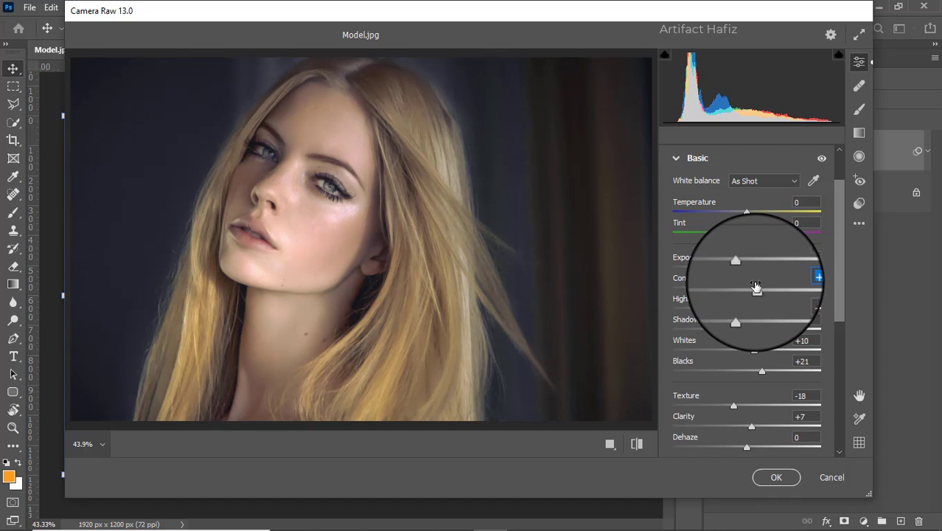
pyautogui.click(776, 478)
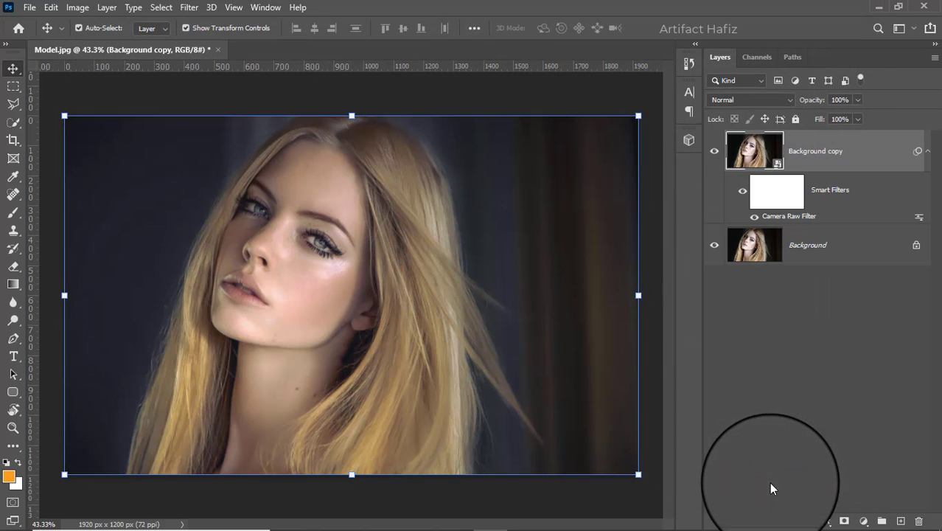
# - Hide and show the Background copy layer to compare the graded portrait with the original
pyautogui.click(715, 151)
pyautogui.click(714, 151)
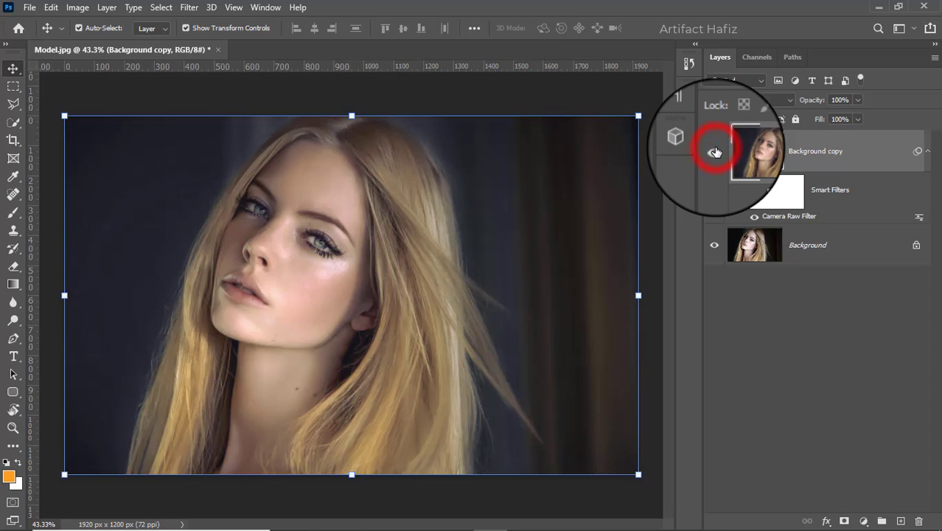